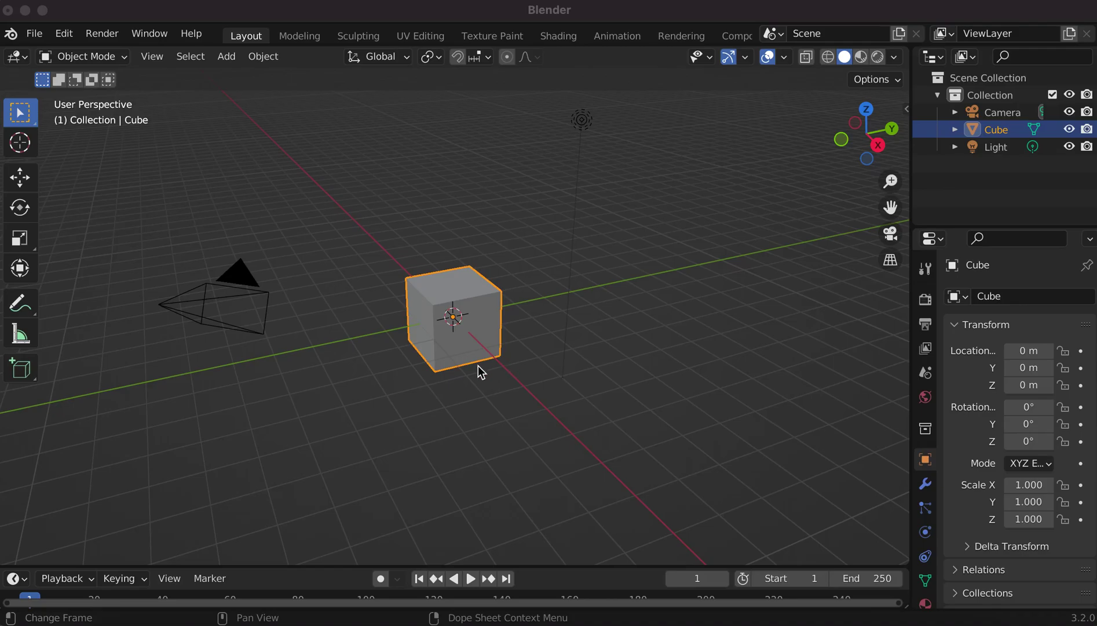
Select all objects and delete the default cube, camera and light.
left_click(485, 412)
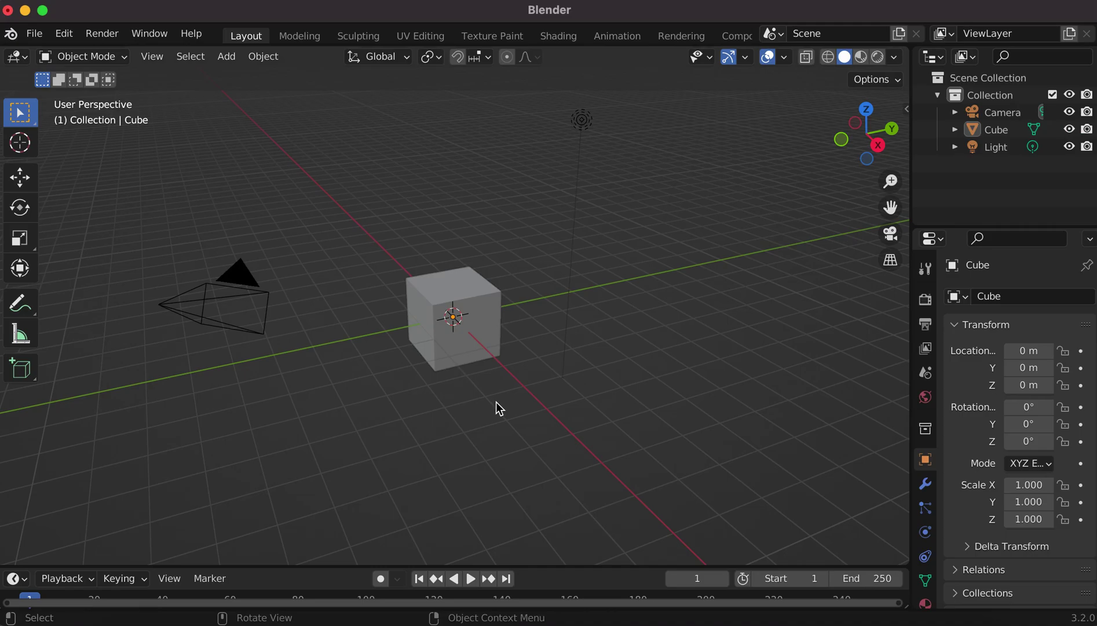
key("a")
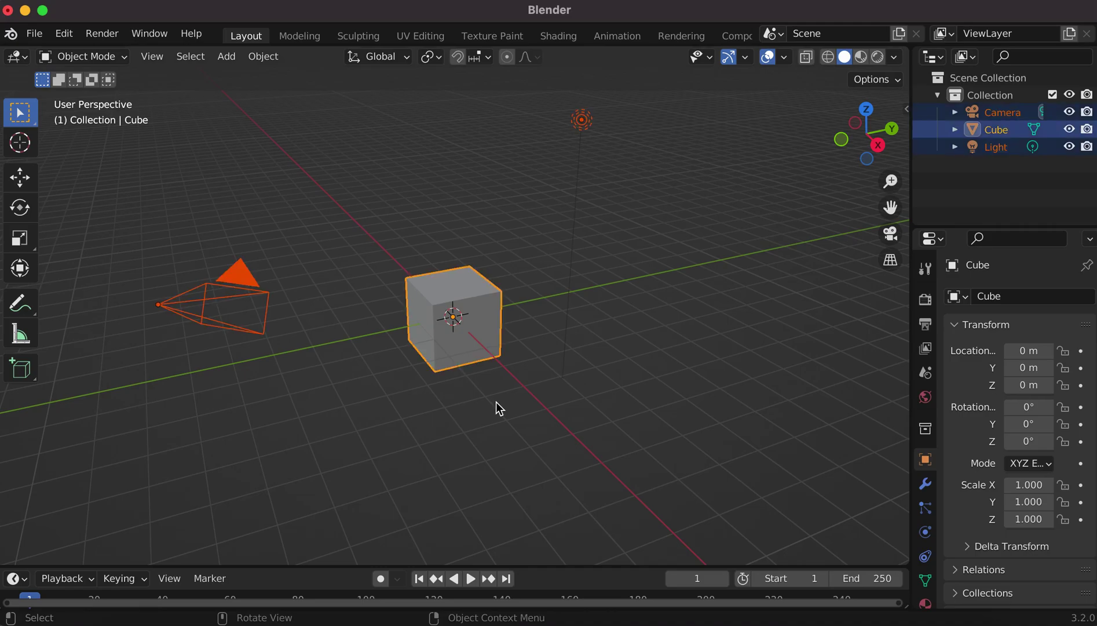
key("x")
left_click(497, 402)
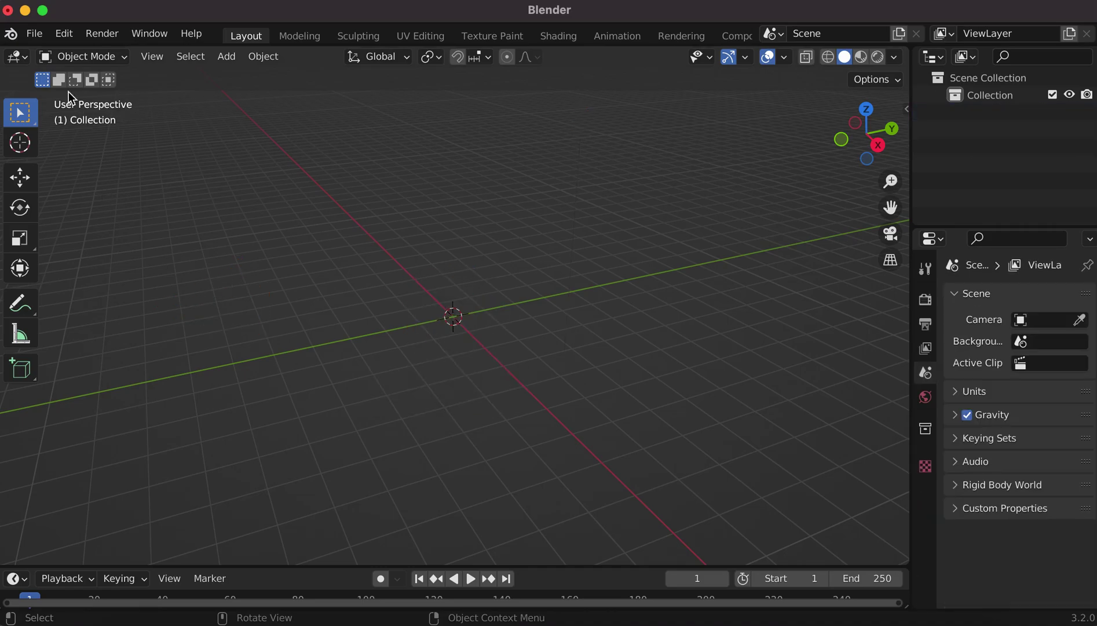
Choose inner_skull.obj in mne_data/MNE-sample-data/subjects/sample/conv for Wavefront OBJ import.
left_click(34, 34)
mouse_move(64, 267)
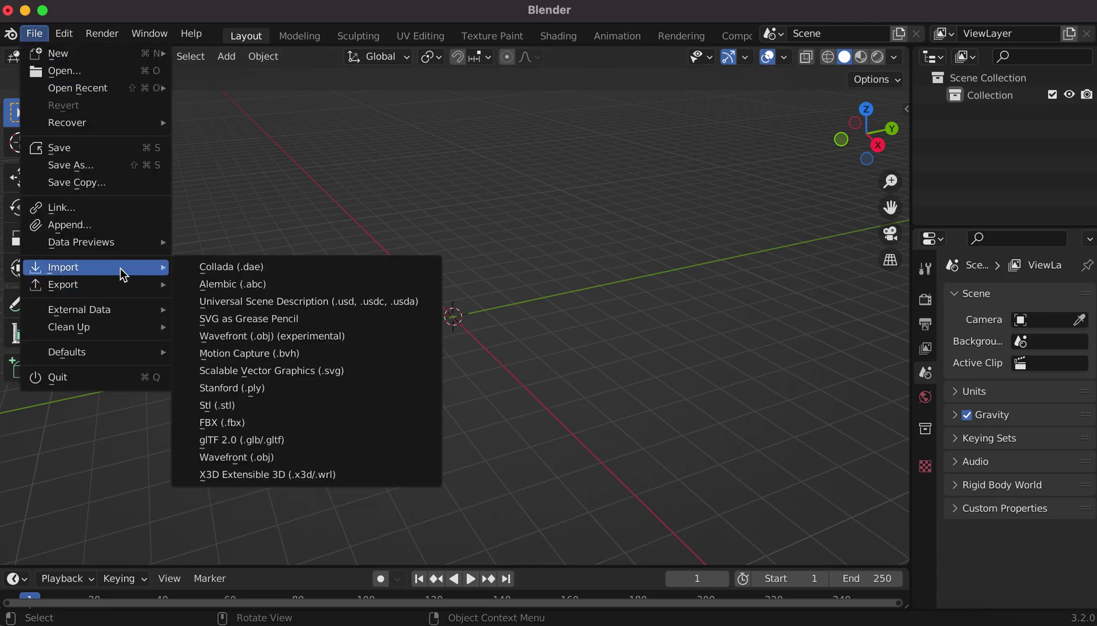
left_click(293, 458)
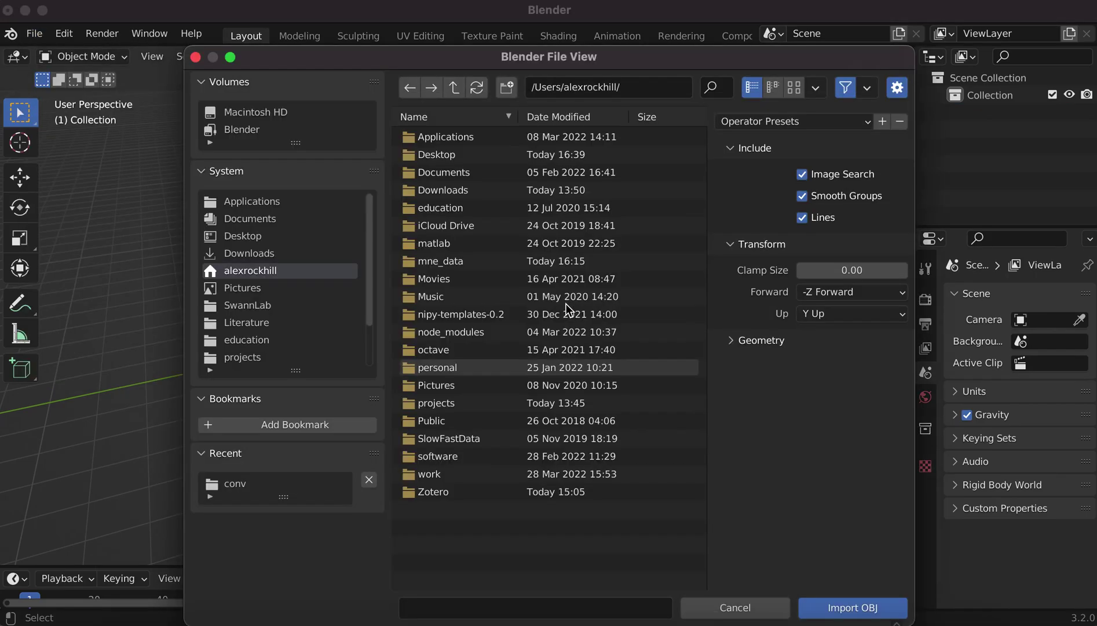
double_click(475, 260)
double_click(468, 210)
left_click(447, 176)
double_click(448, 175)
double_click(456, 189)
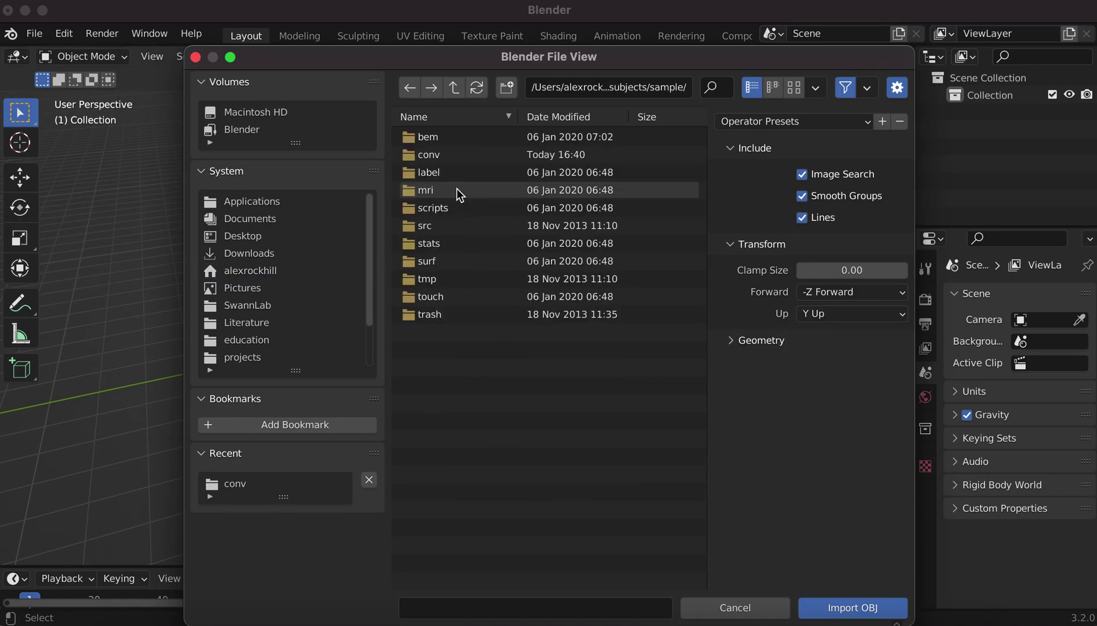
double_click(442, 156)
left_click(466, 136)
Import inner_skull.obj with Forward axis Y and Keep Vert Order enabled.
left_click(830, 293)
left_click(830, 334)
left_click(800, 340)
left_click(845, 369)
left_click(860, 608)
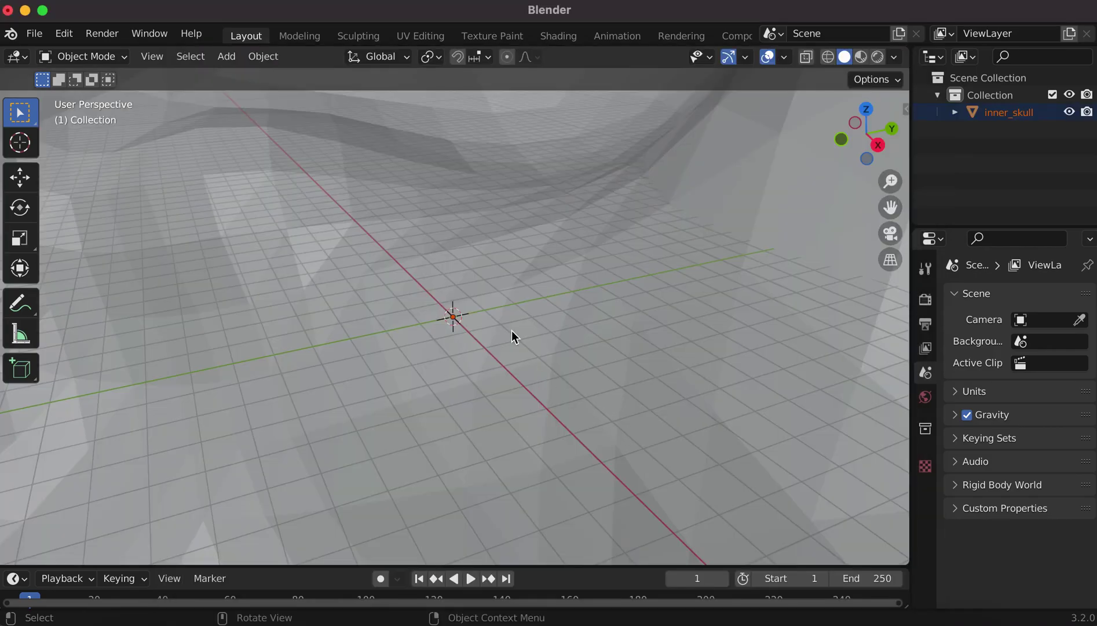
scroll(512, 332, "down", 1)
scroll(512, 333, "down", 1)
scroll(512, 333, "down", 1)
scroll(512, 334, "down", 1)
scroll(513, 334, "down", 2)
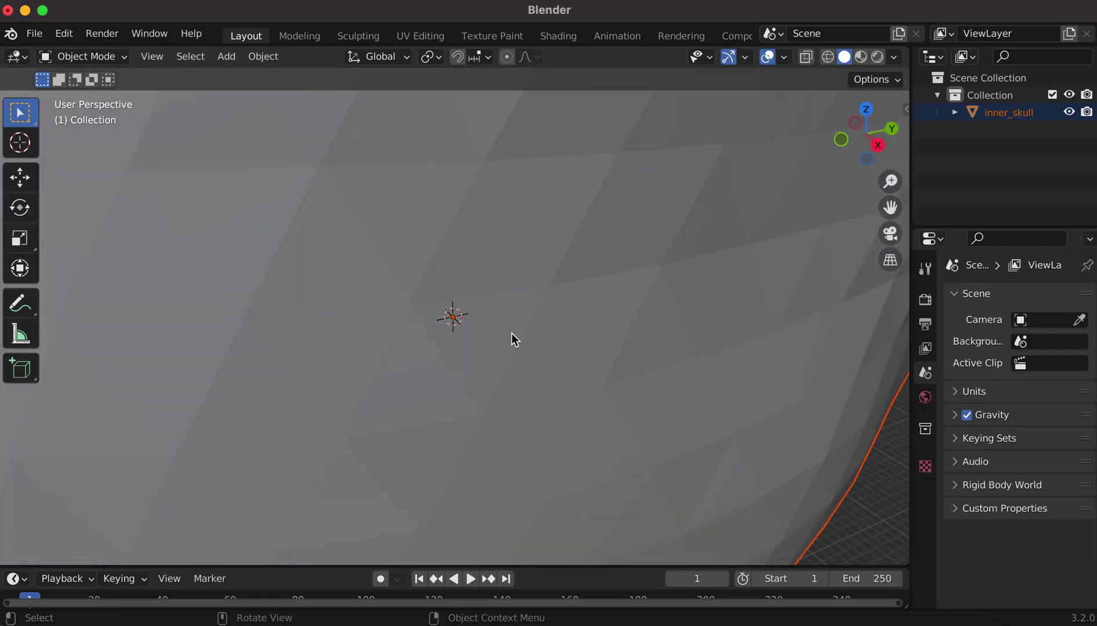
scroll(512, 333, "down", 1)
scroll(513, 333, "down", 1)
scroll(513, 334, "down", 1)
scroll(512, 336, "down", 1)
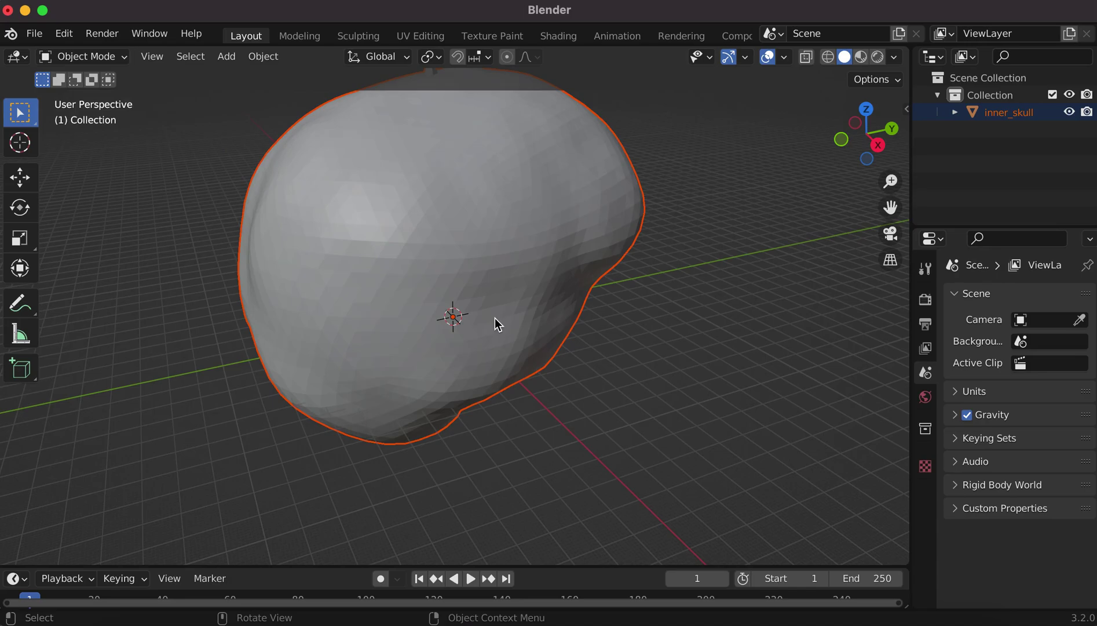
scroll(495, 316, "down", 1)
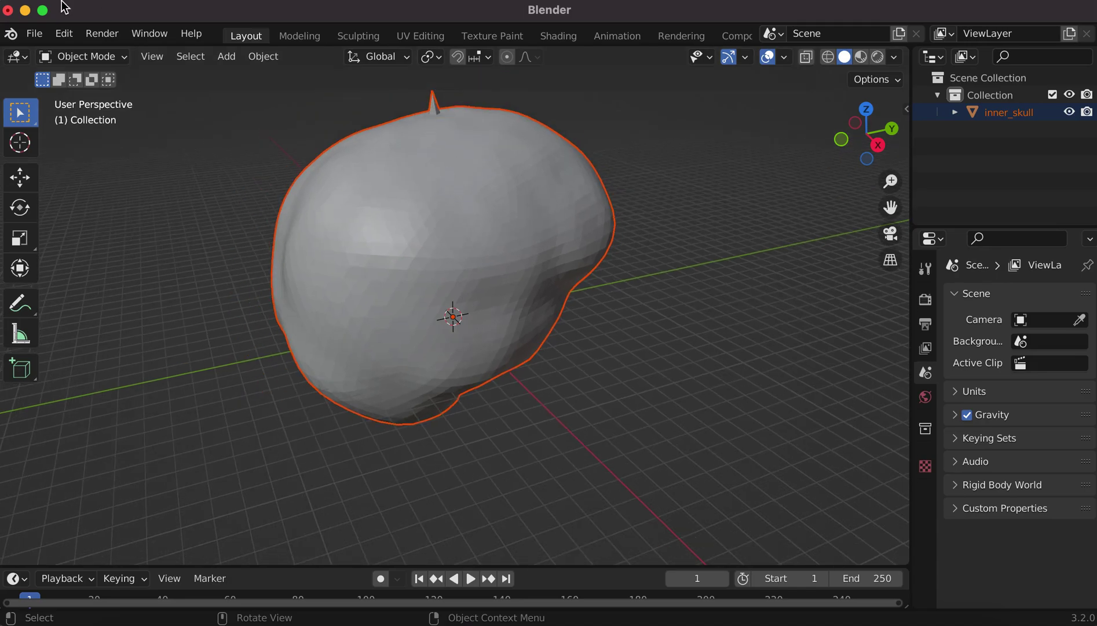
Import outer_skull.obj from the conv folder and toggle its visibility in the Outliner.
left_click(35, 32)
mouse_move(63, 266)
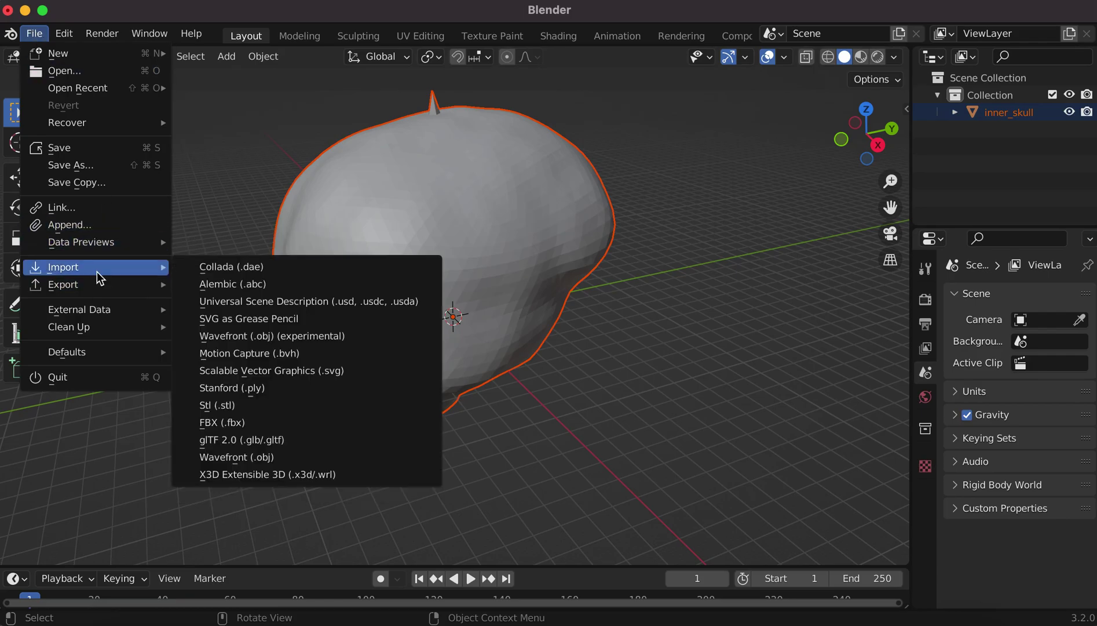
left_click(266, 457)
left_click(467, 155)
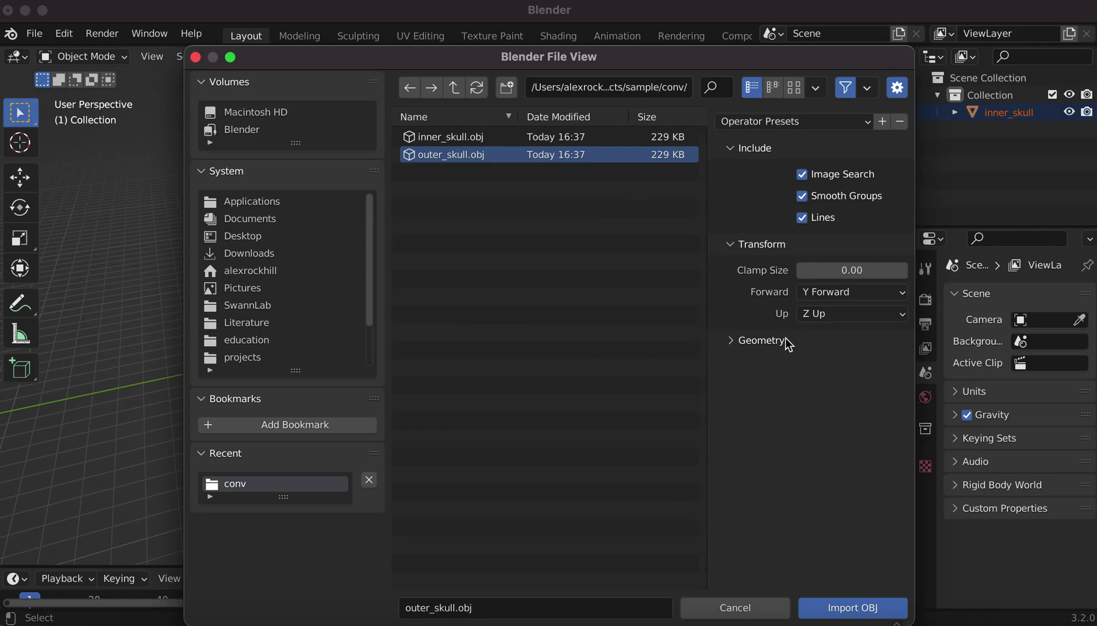
left_click(763, 340)
left_click(866, 606)
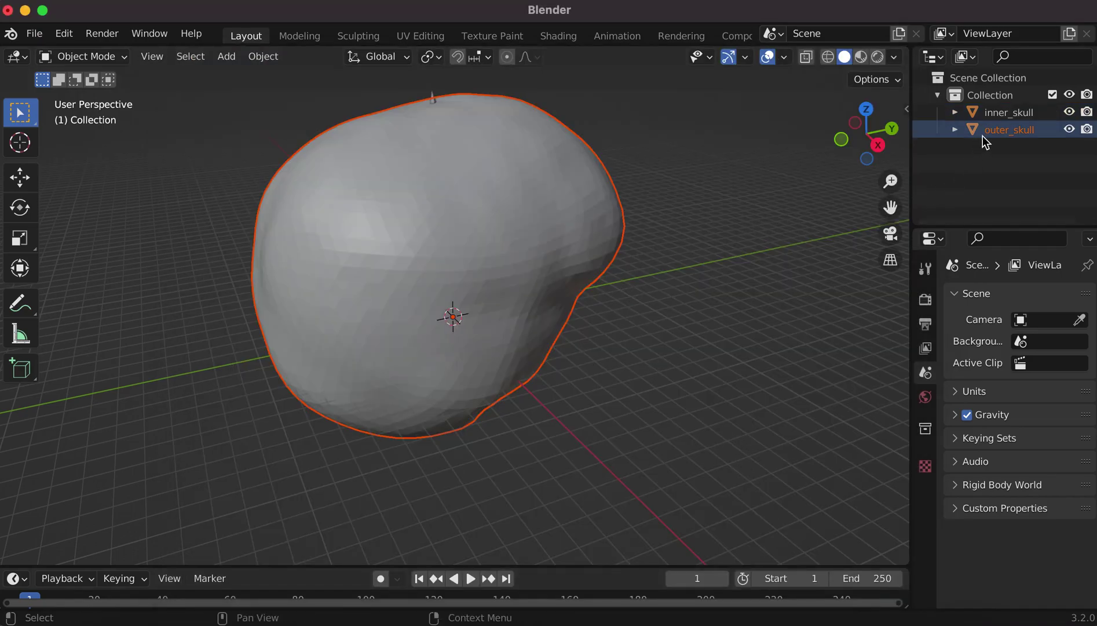
left_click(1070, 128)
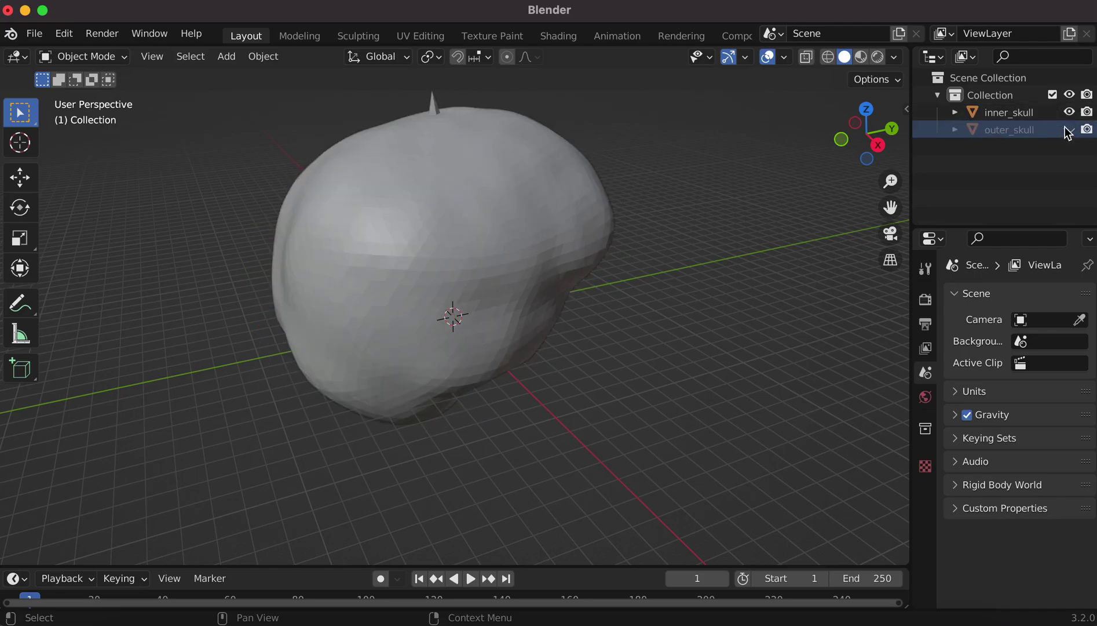
Select inner_skull, hide outer_skull, and enter Edit Mode with nothing selected.
left_click(995, 113)
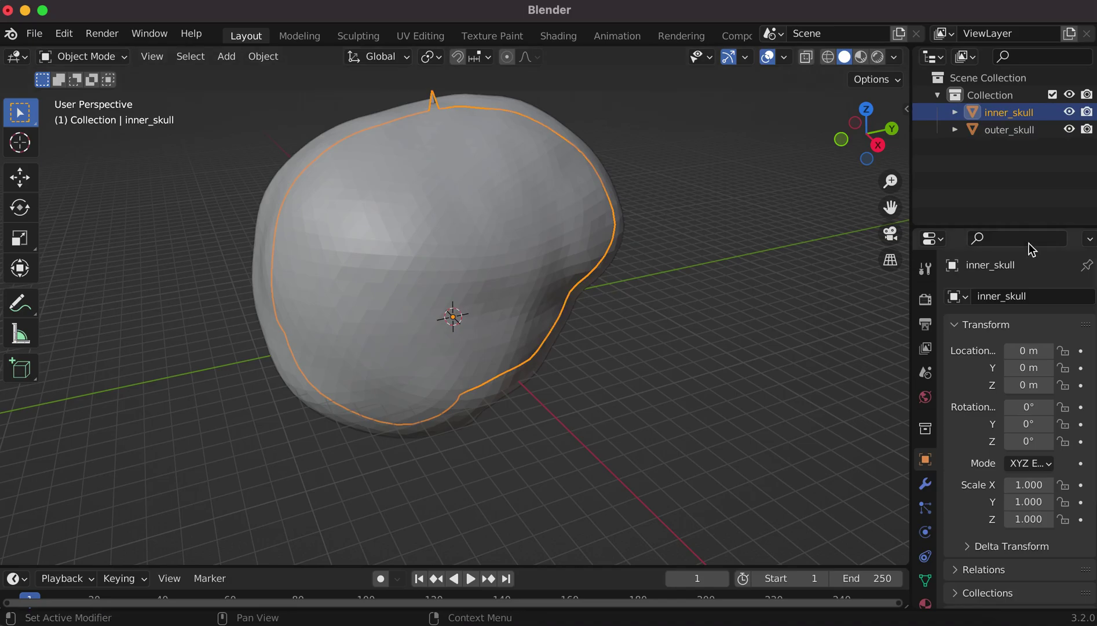
left_click(1070, 128)
key("Tab")
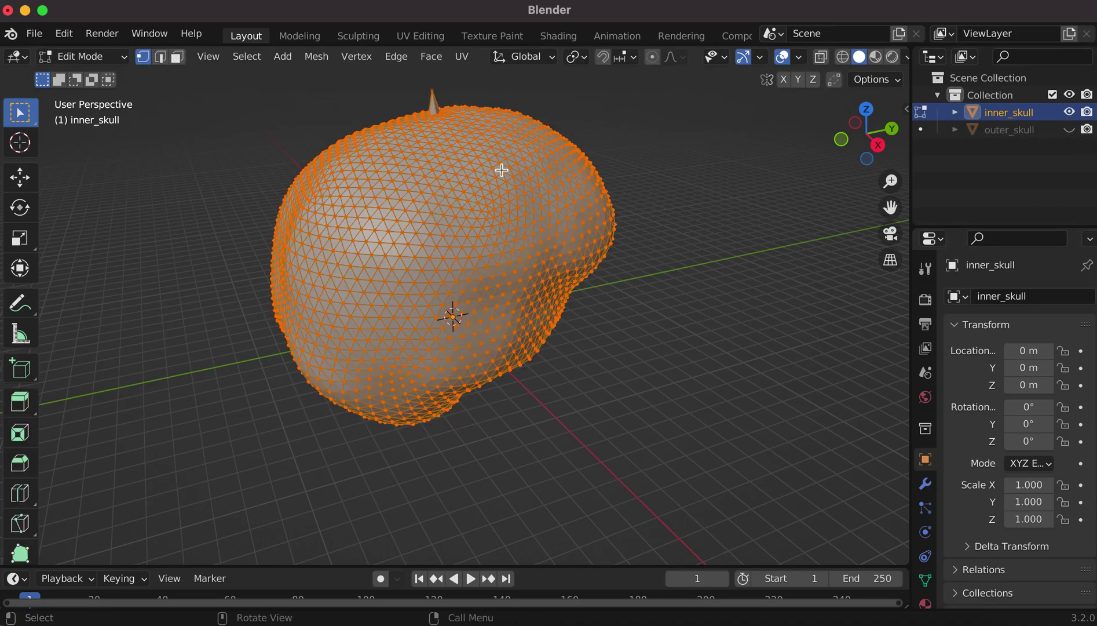
key("alt+a")
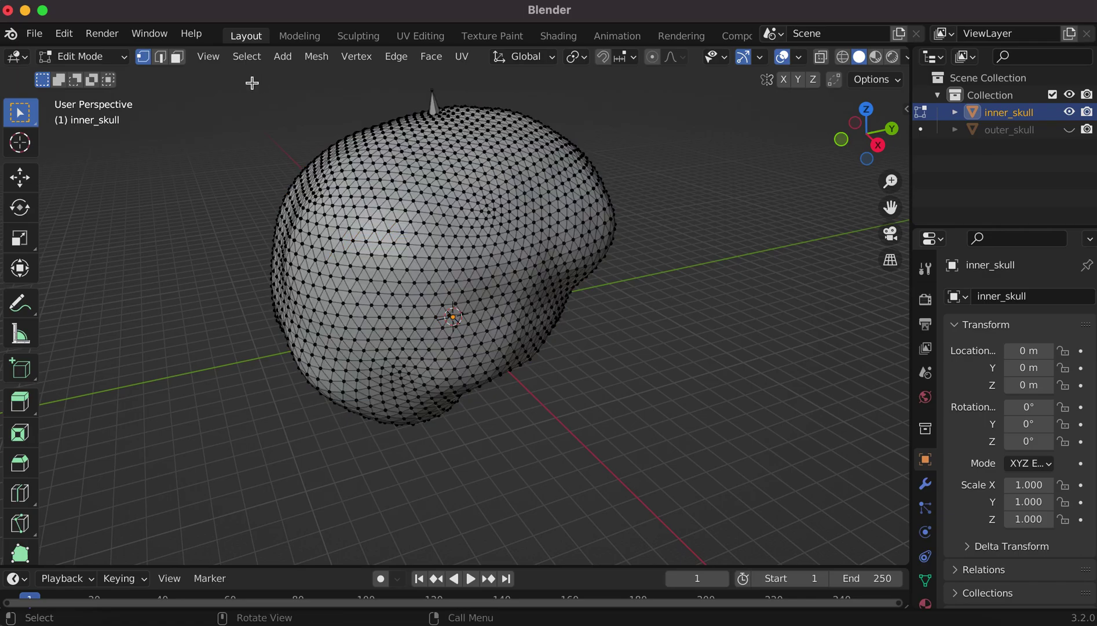
left_click(246, 56)
left_click(284, 93)
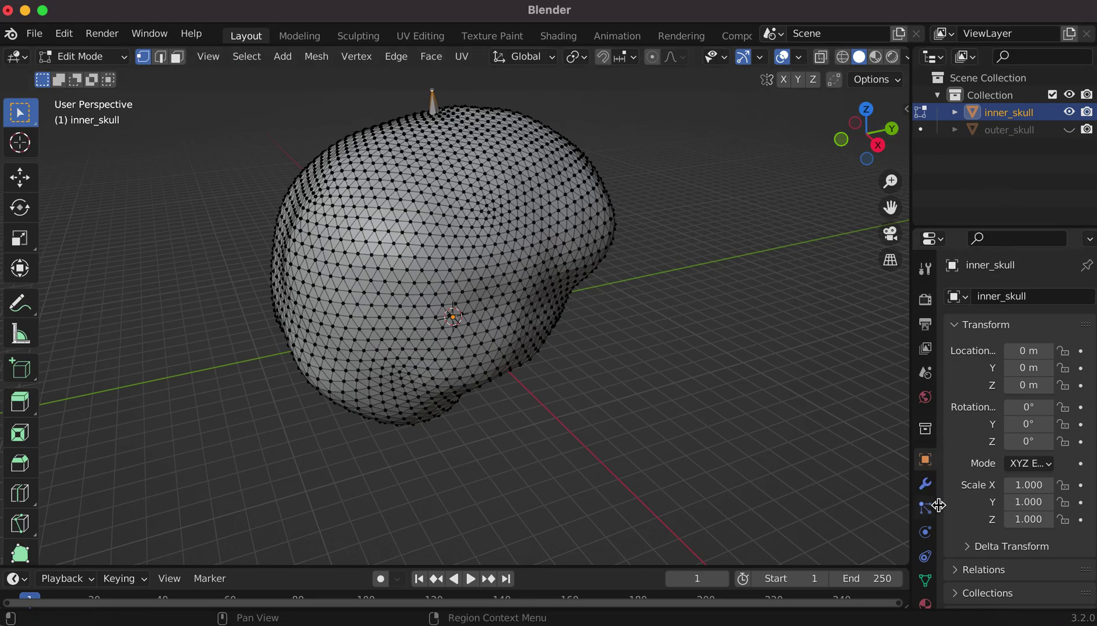
Add a vertex group named Group to inner_skull, then open Add Modifier.
left_click(925, 580)
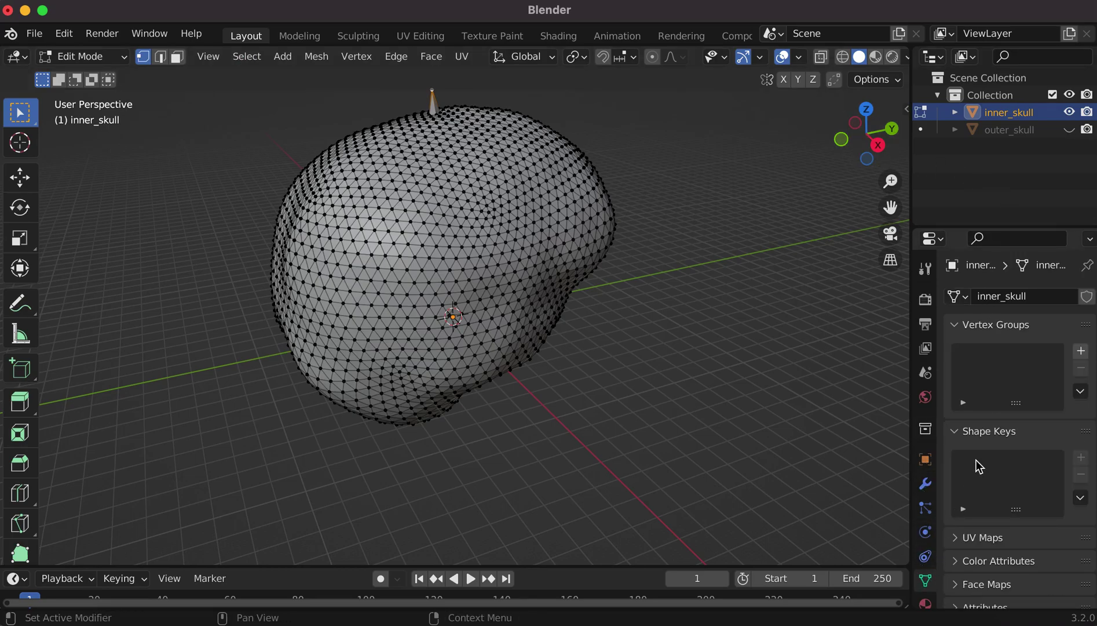
left_click(1080, 349)
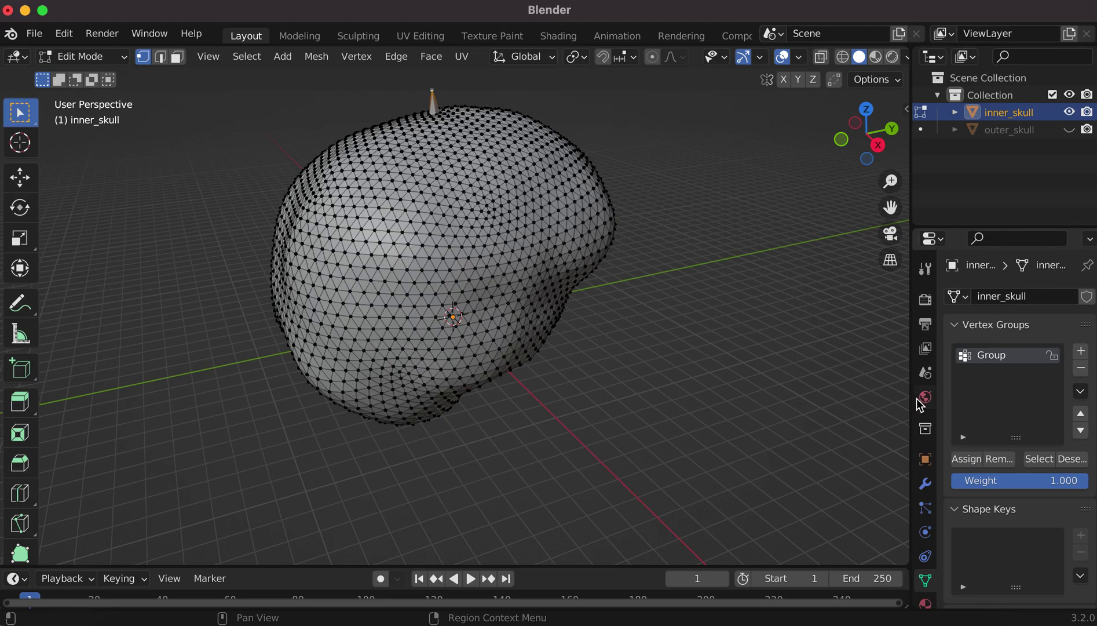
left_click(925, 480)
left_click(1018, 300)
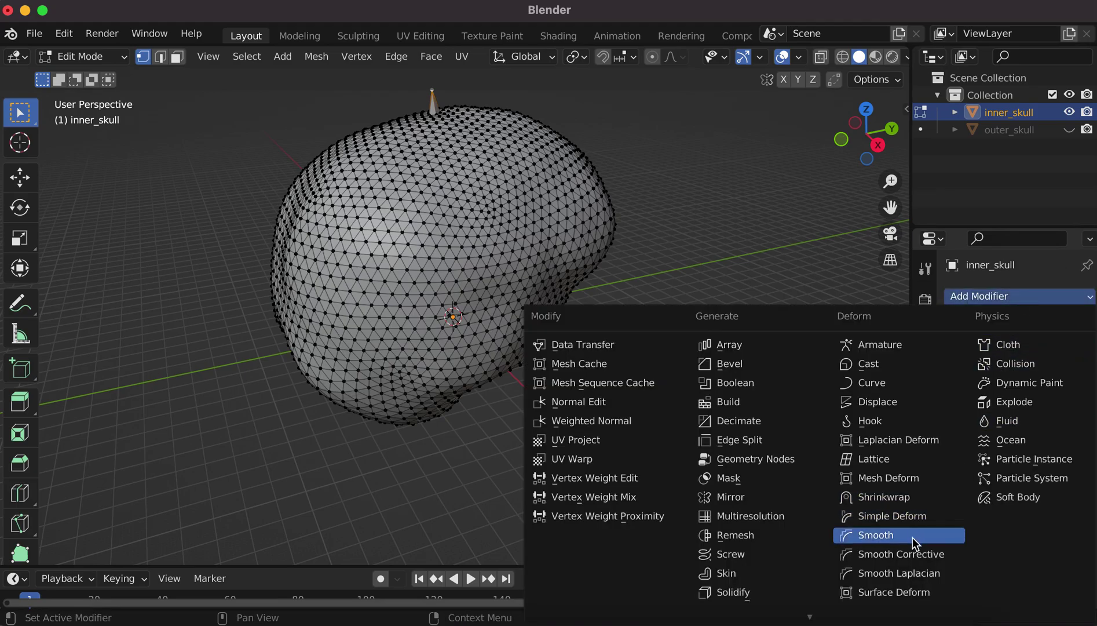
Add a Shrinkwrap modifier targeting outer_skull, limited to vertex group Group.
left_click(902, 502)
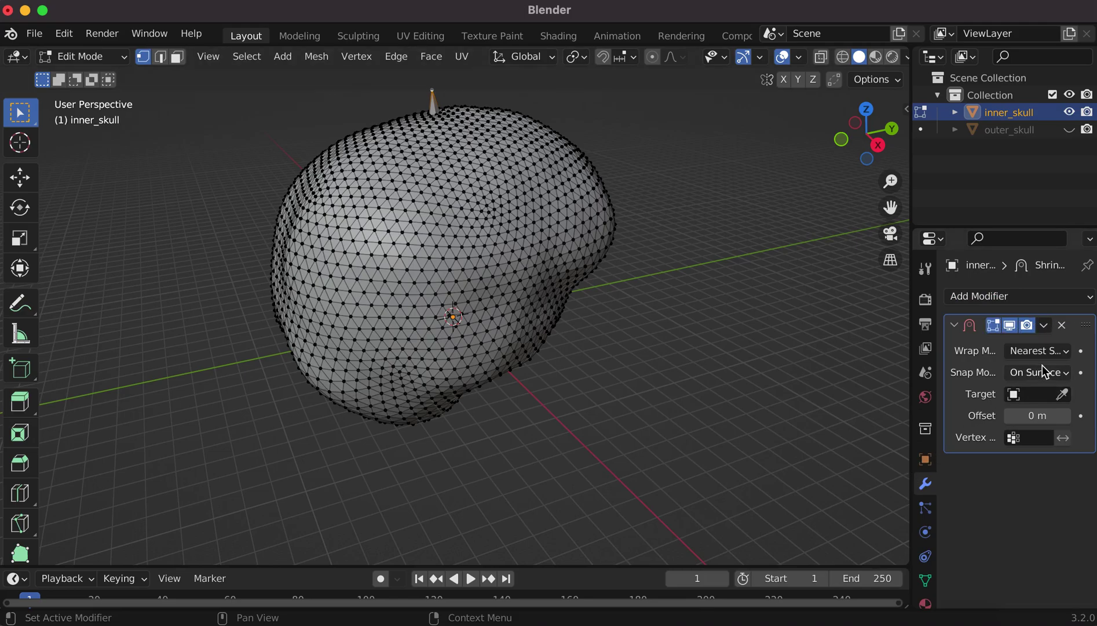
left_click(1029, 392)
left_click(1001, 418)
left_click(1029, 435)
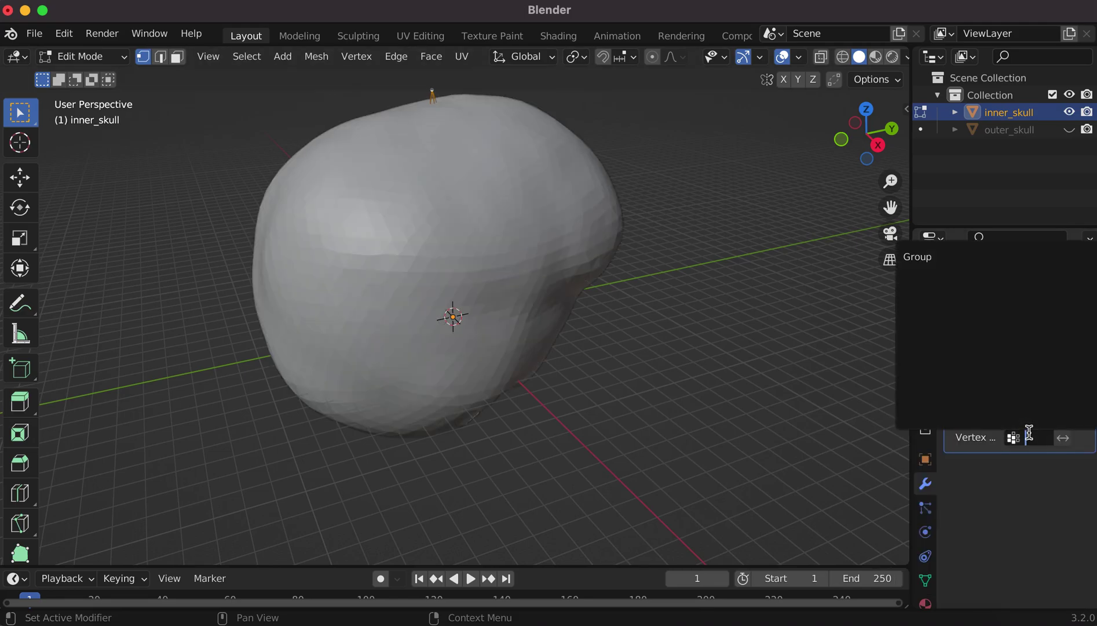
left_click(938, 255)
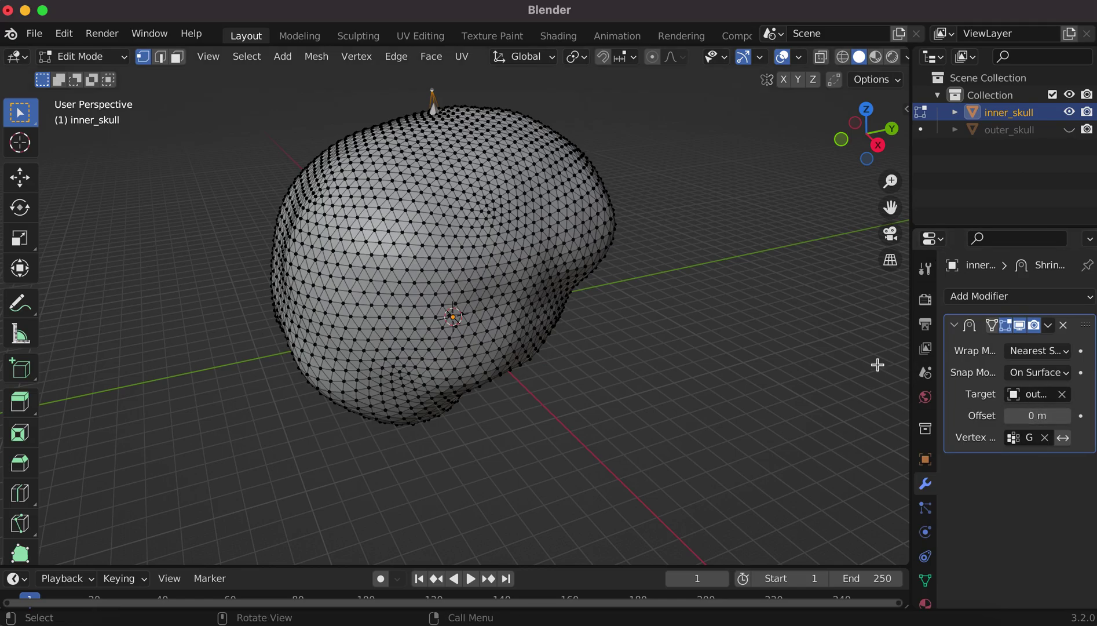
scroll(1037, 372, "down", 1, "ctrl")
Set the Shrinkwrap offset to 5 m and return to Object Mode.
left_click(1068, 416)
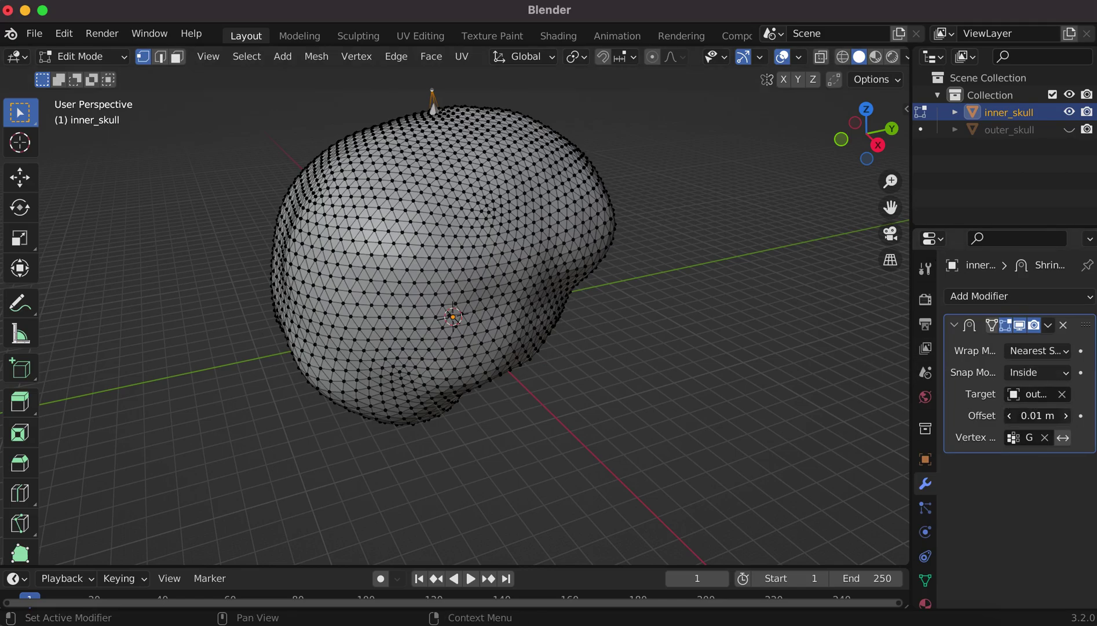
left_click(1068, 415)
left_click(1067, 416)
left_click(1042, 415)
left_click_drag(1044, 417, 993, 416)
type("1")
key("Return")
left_click(1028, 417)
type("2")
key("Return")
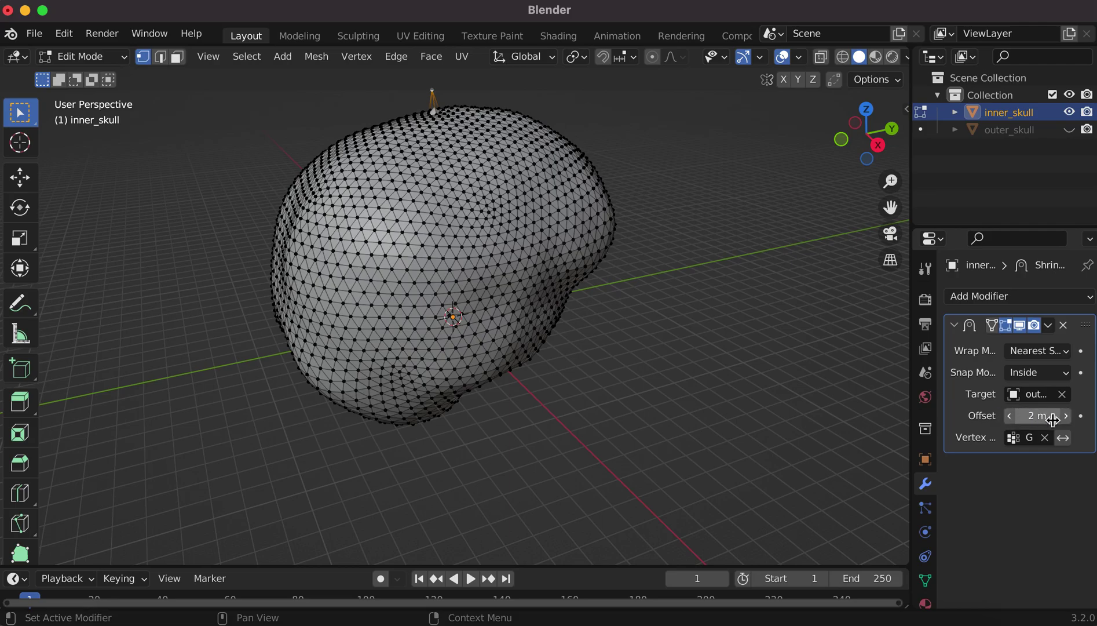
left_click(1053, 422)
left_click_drag(1052, 423, 982, 418)
type("5")
key("Return")
mouse_move(504, 225)
middle_mouse_down()
mouse_move(470, 196)
mouse_move(496, 248)
middle_mouse_up()
key("Tab")
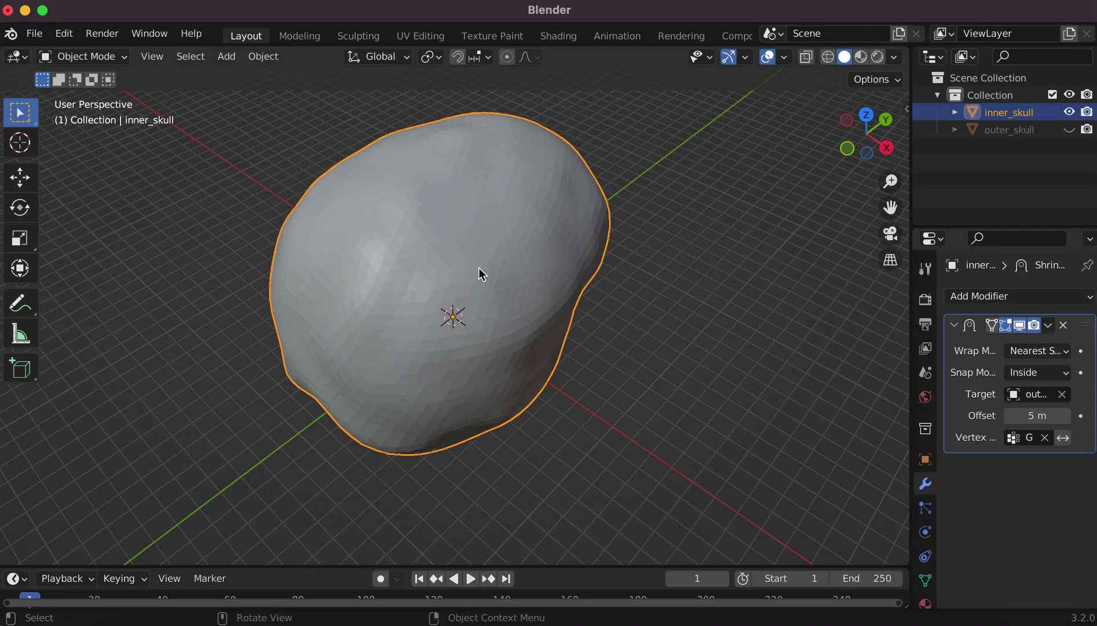
Reselect inner_skull and apply its Shrinkwrap modifier.
left_click(87, 56)
left_click(93, 69)
left_click(233, 153)
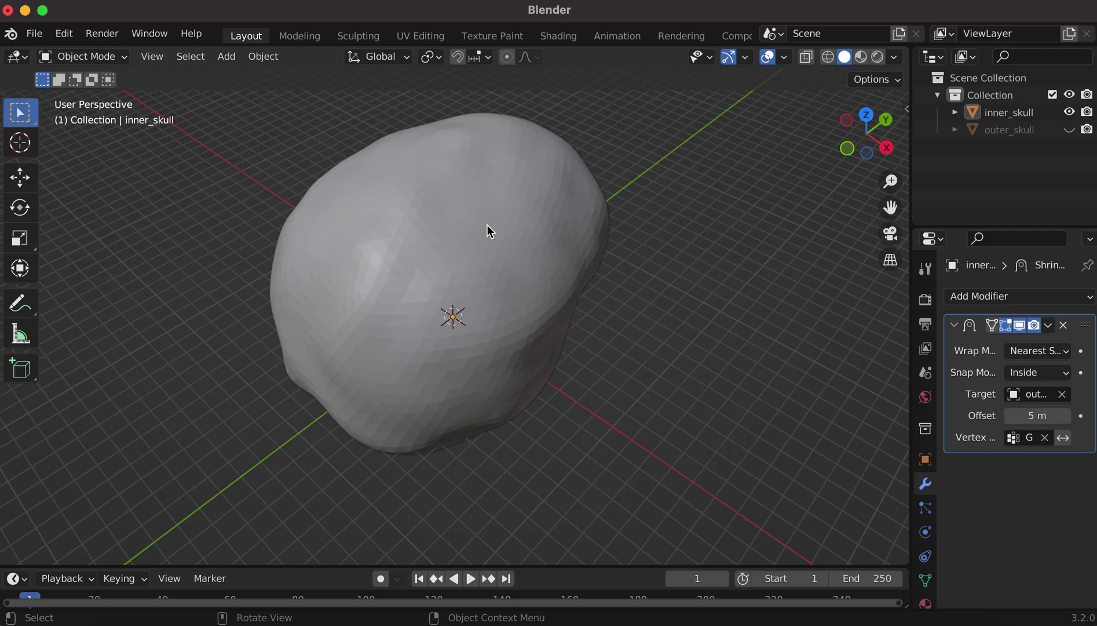
left_click(1005, 118)
left_click(1048, 326)
left_click(1017, 347)
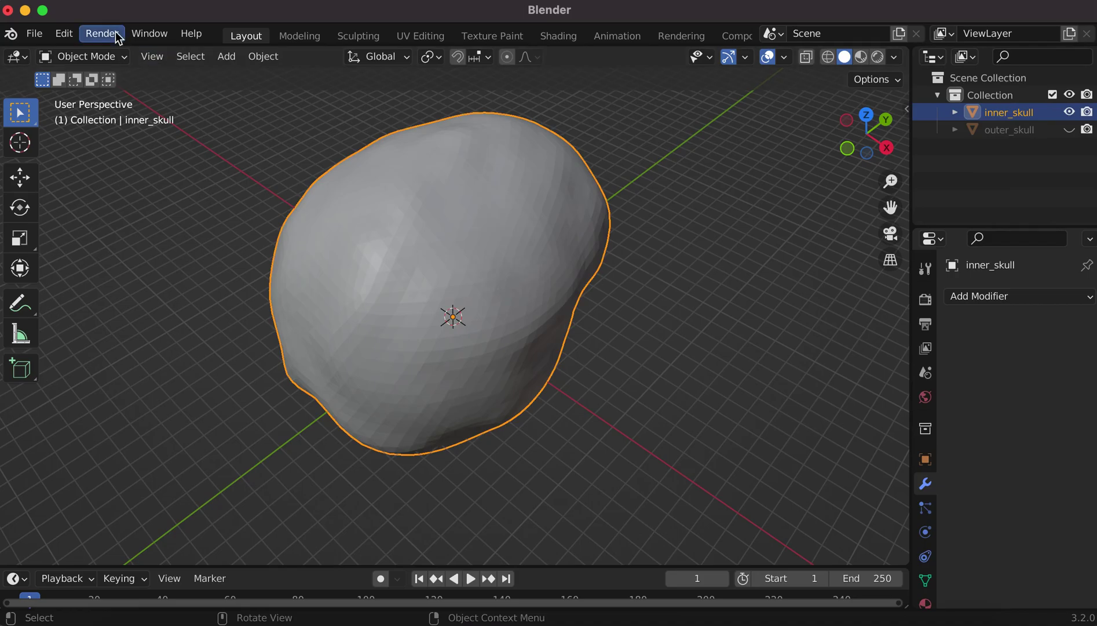
Start a Wavefront OBJ export with Y as the forward axis.
left_click(35, 33)
mouse_move(94, 284)
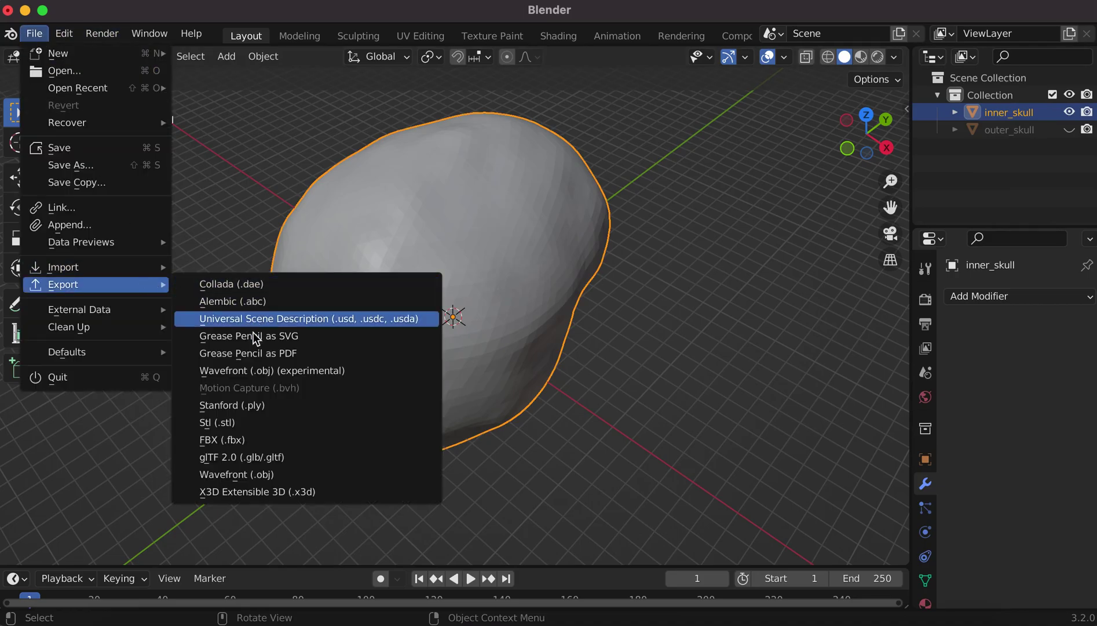
left_click(260, 474)
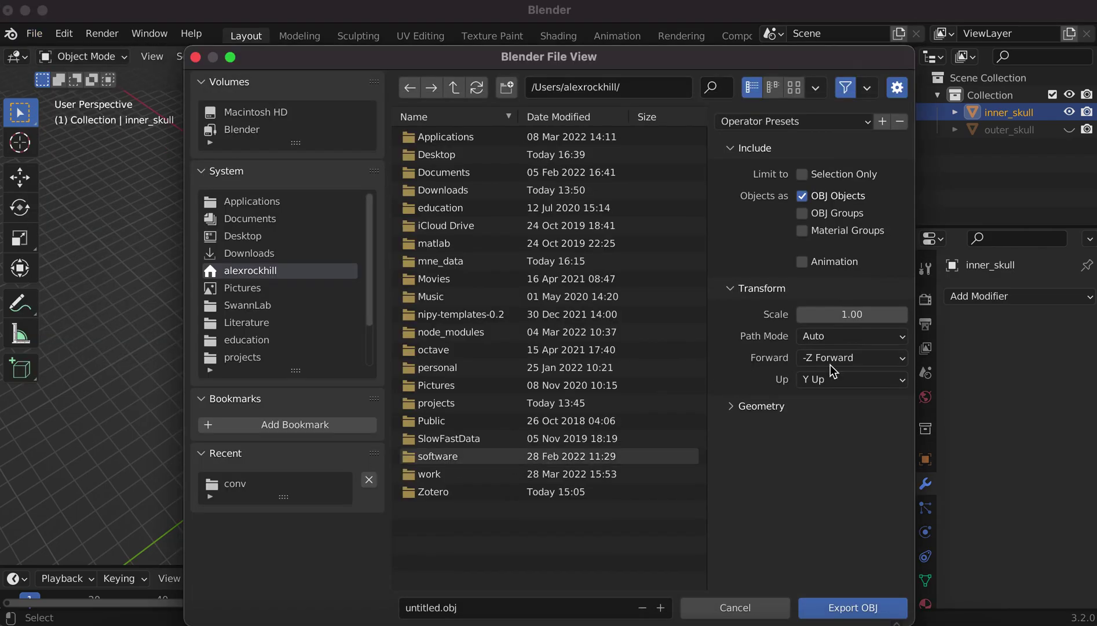
left_click(856, 358)
left_click(846, 397)
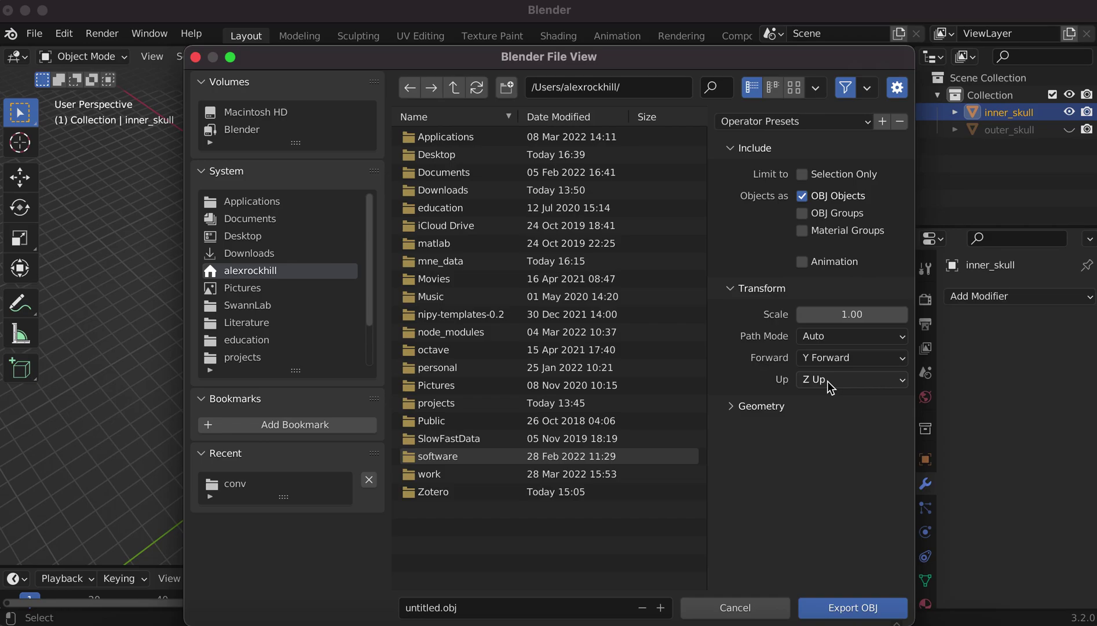
left_click(788, 410)
left_click(795, 410)
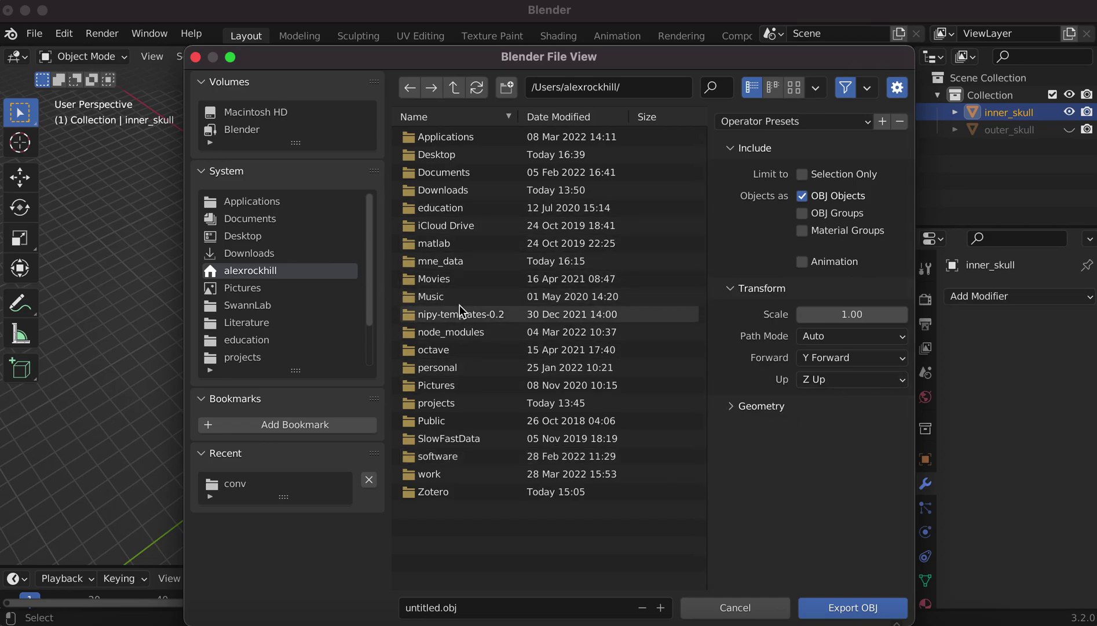
Browse to the sample subject's conv folder and name the export inner_skull_fix.obj.
left_click(455, 262)
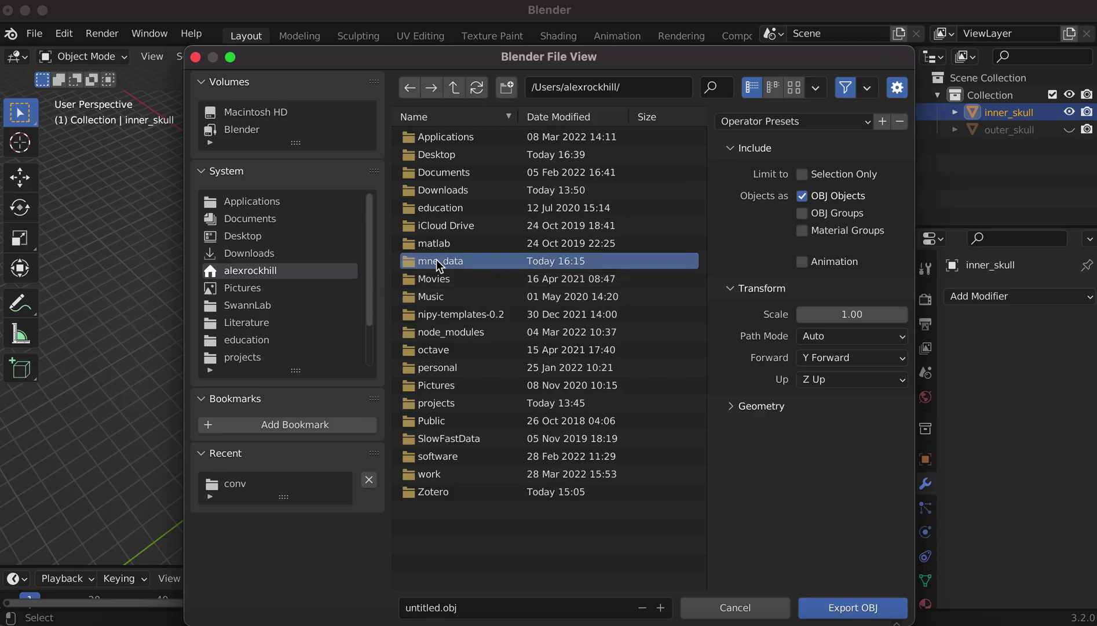
double_click(454, 263)
left_click(452, 211)
double_click(453, 210)
double_click(436, 176)
double_click(448, 186)
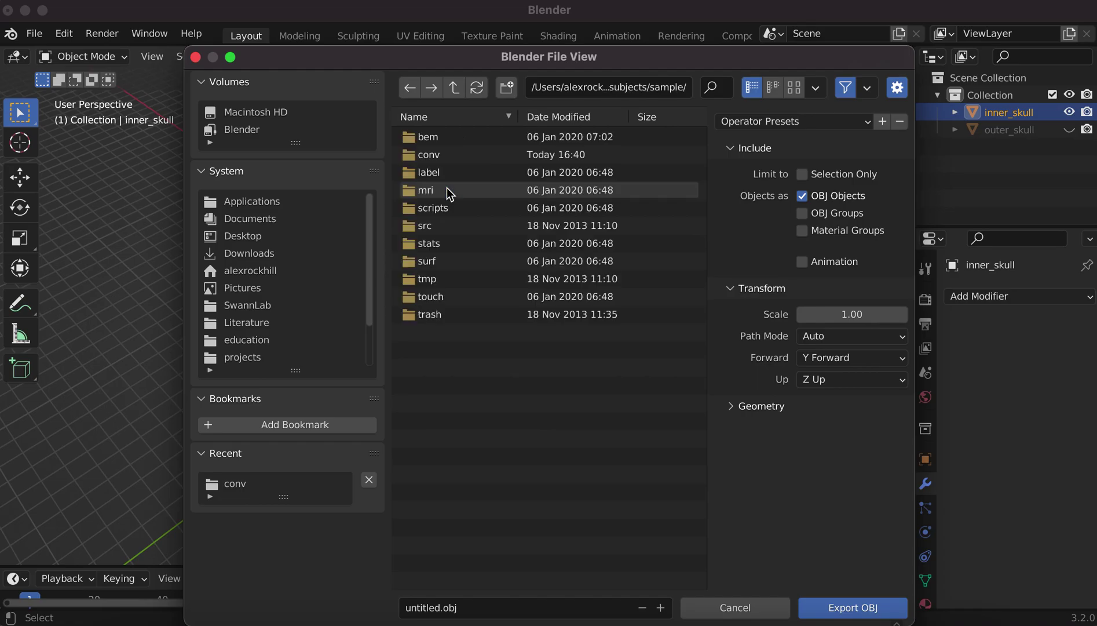
double_click(440, 157)
left_click(442, 137)
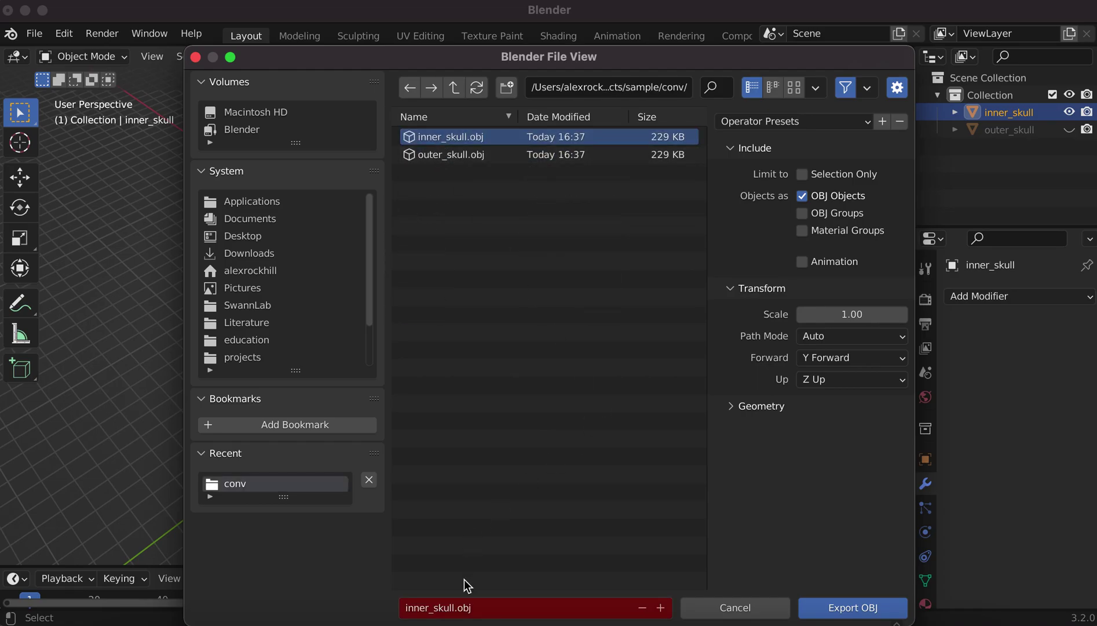
left_click(453, 600)
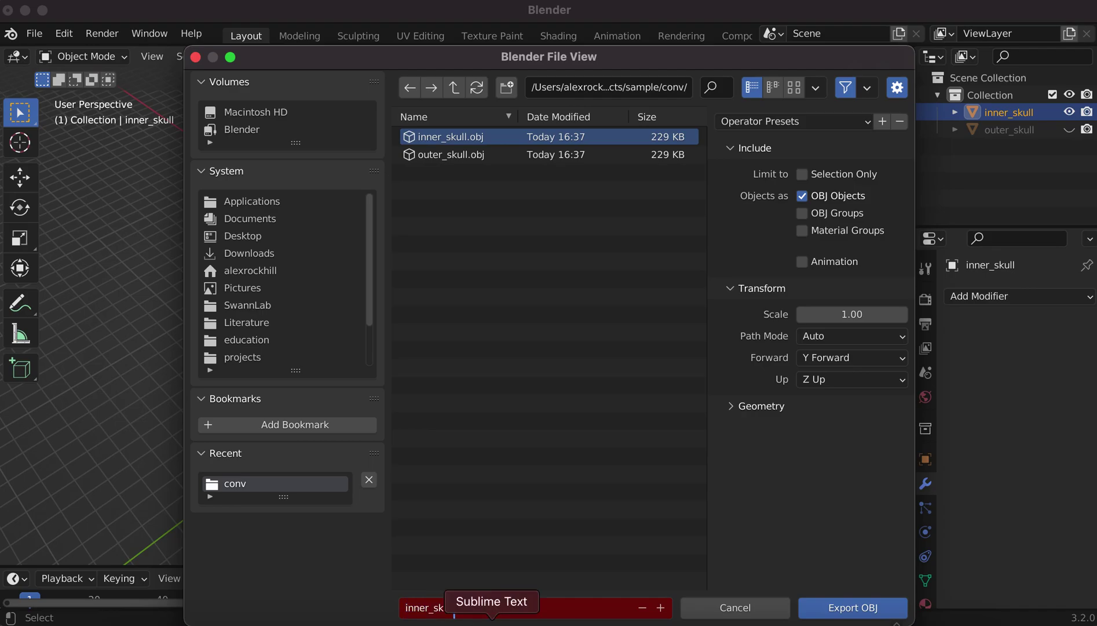
type("_")
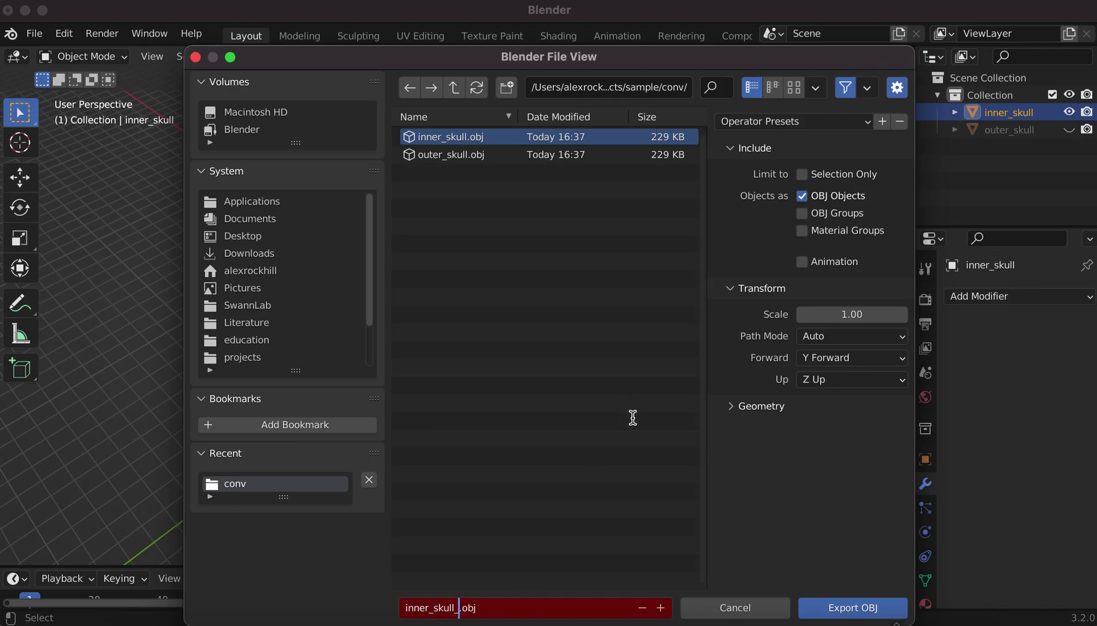
type("fix")
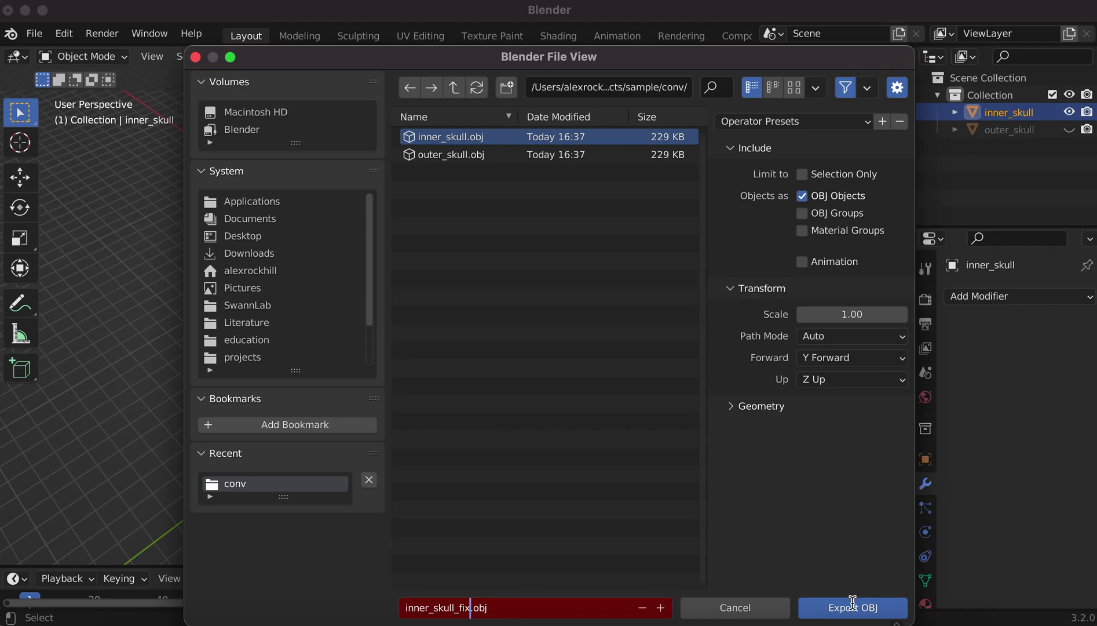